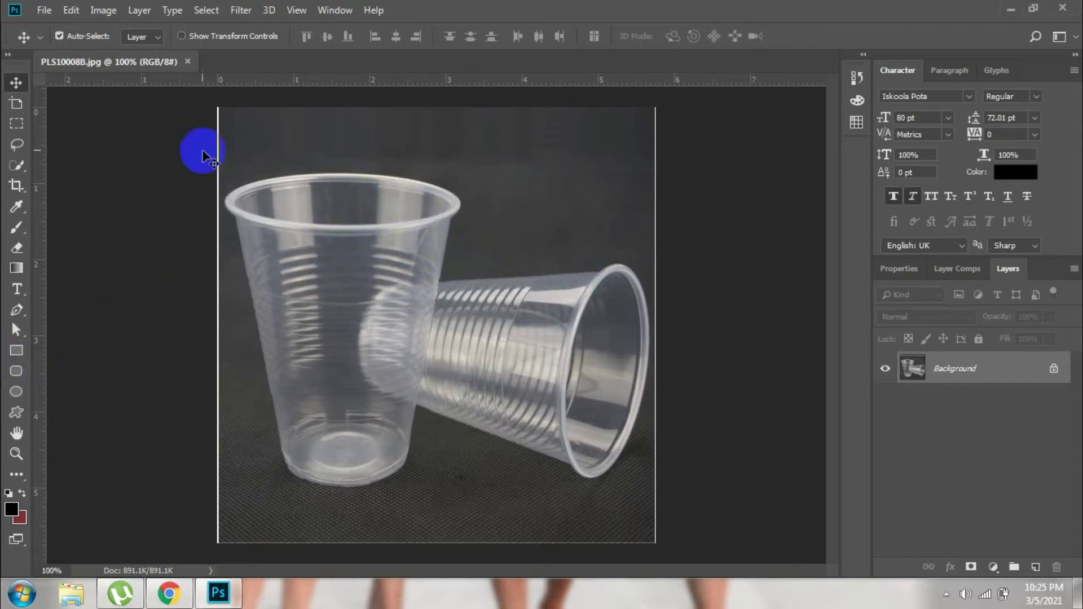
- Draw a black rectangle shape covering the whole image
click(16, 351)
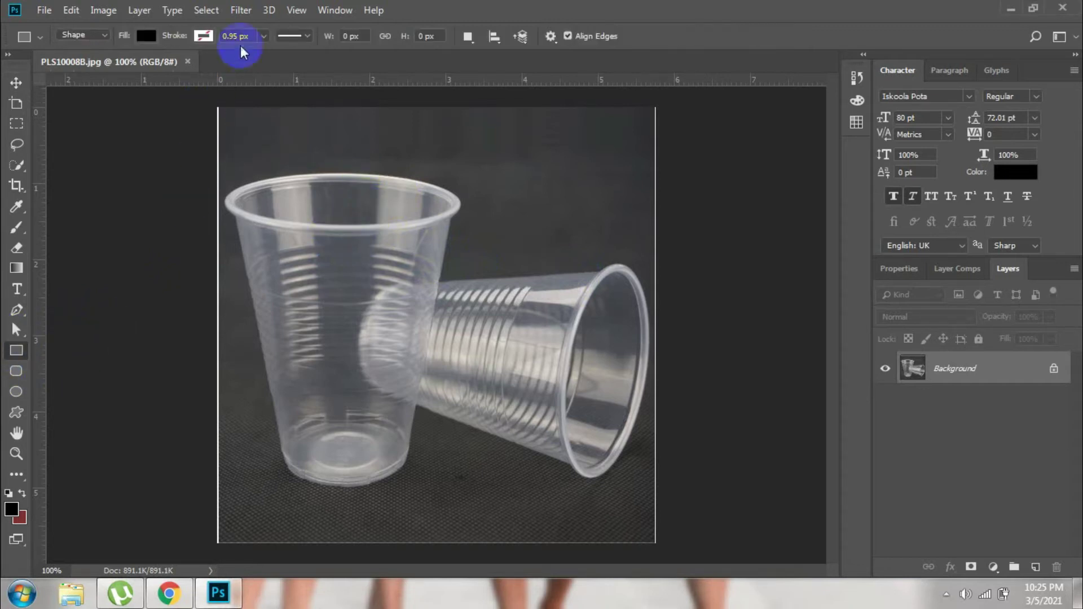
drag(207, 102, 658, 551)
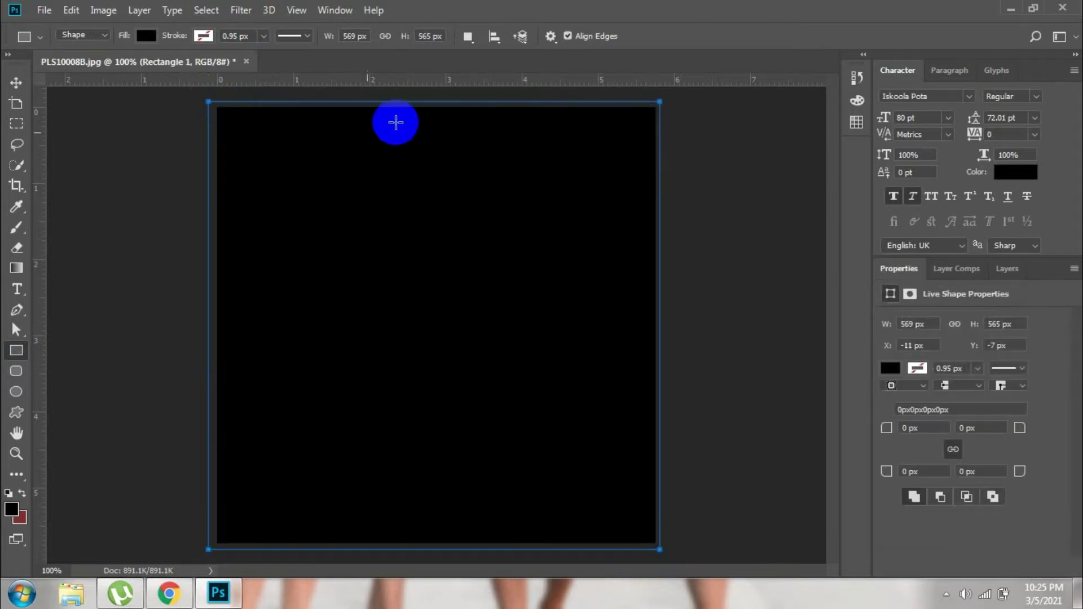
click(15, 83)
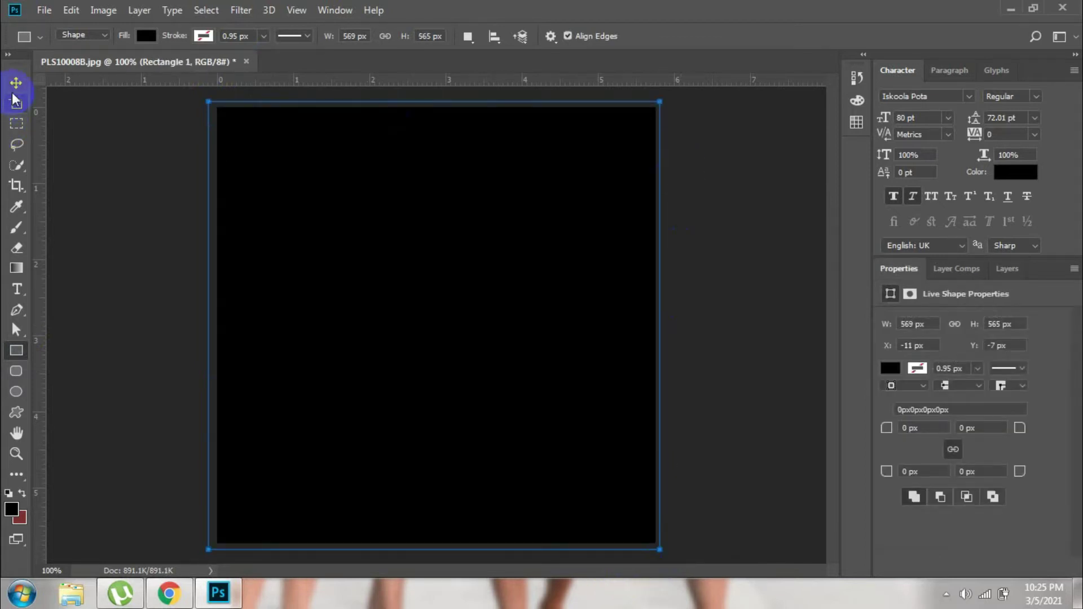
click(889, 368)
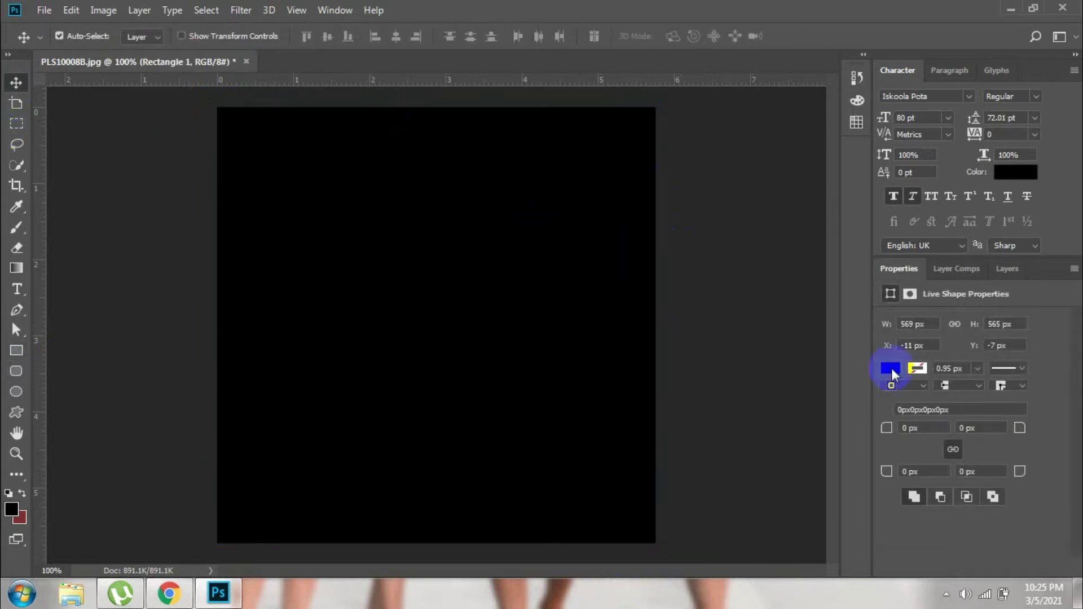
- Convert the locked Background into Layer 0 and move Rectangle 1 beneath it
click(1017, 269)
drag(959, 376, 958, 400)
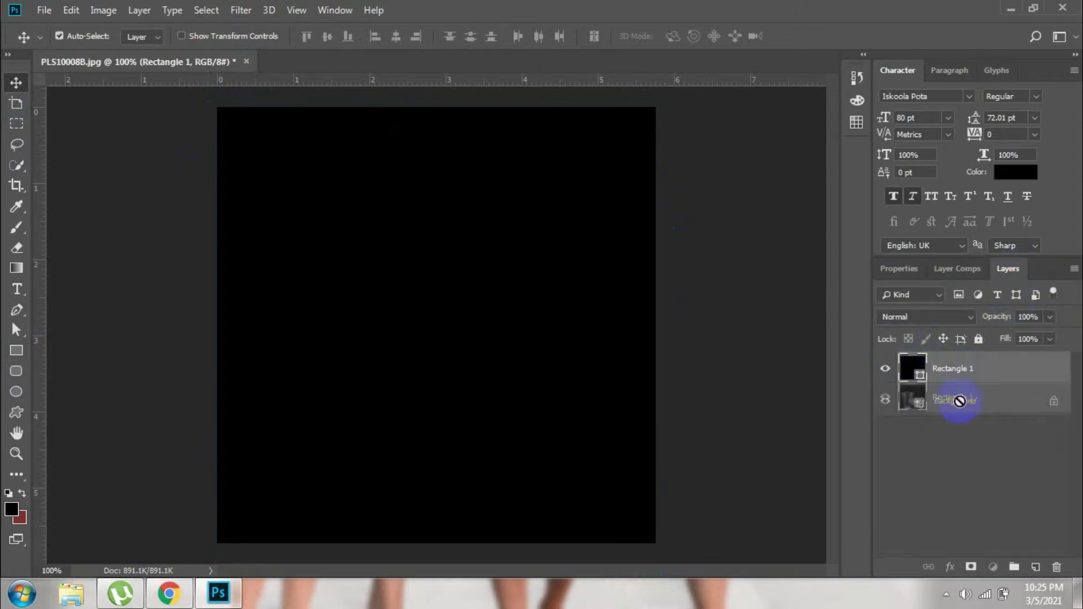
double_click(981, 400)
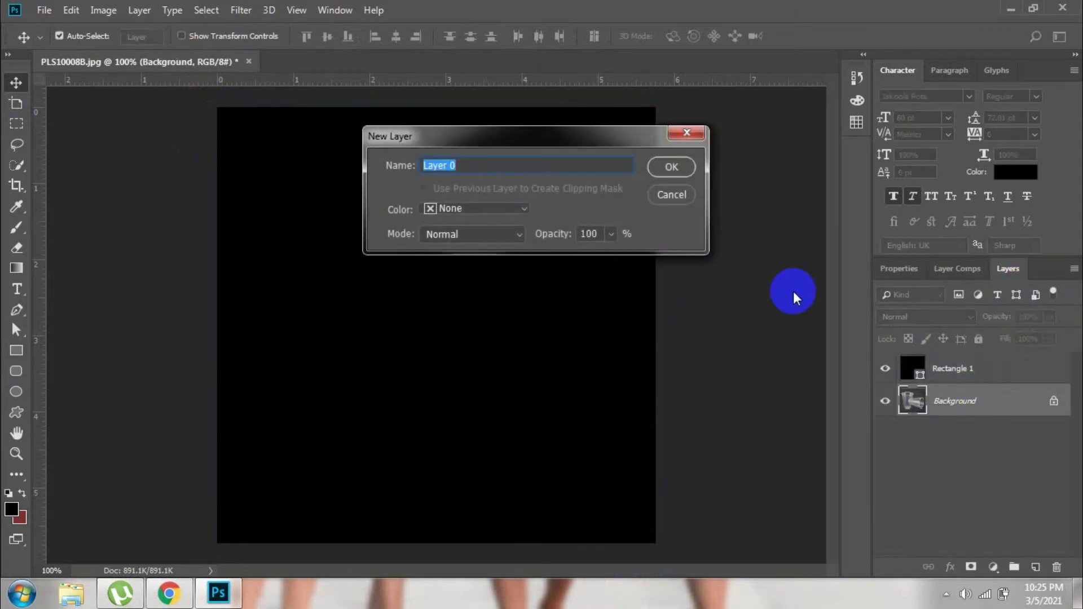
click(677, 165)
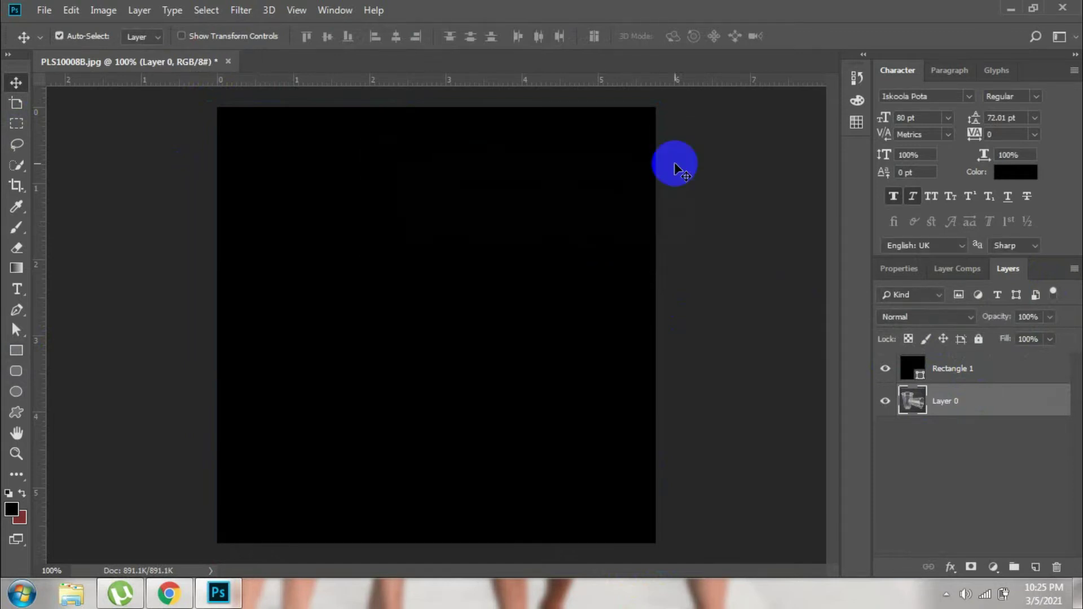
drag(991, 367, 975, 430)
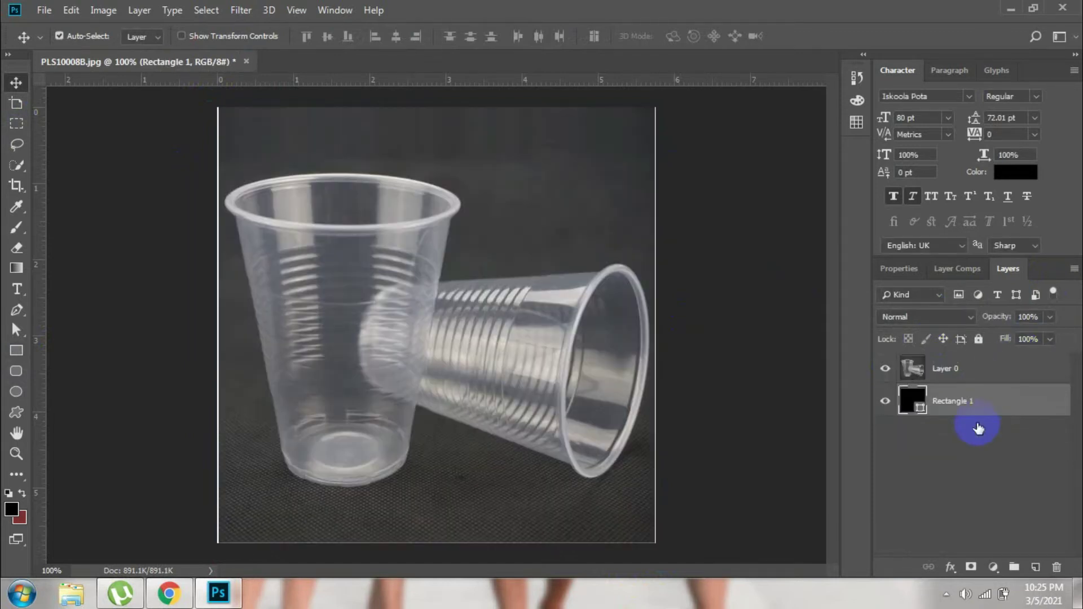
click(919, 402)
- Change Rectangle 1's fill colour to dark red (9a0d0d)
double_click(917, 401)
drag(757, 321, 780, 319)
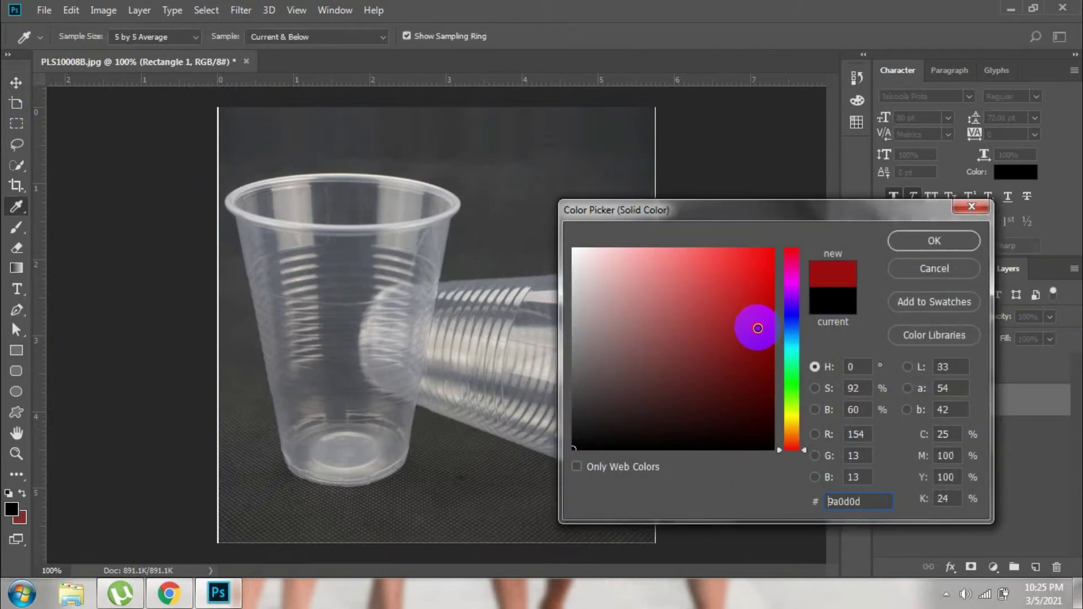
click(934, 241)
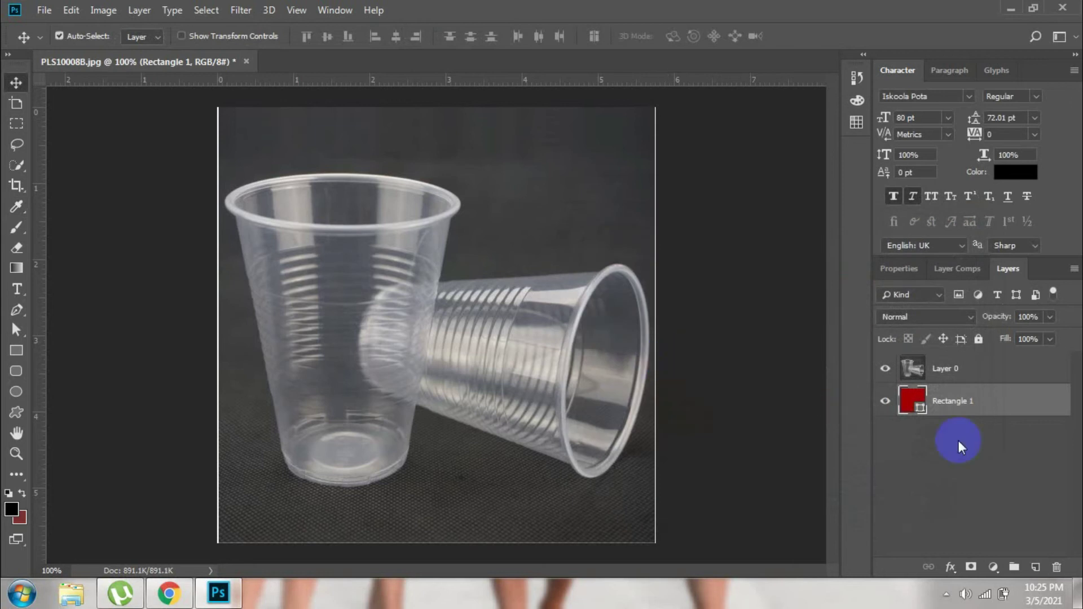
key(ctrl+minus)
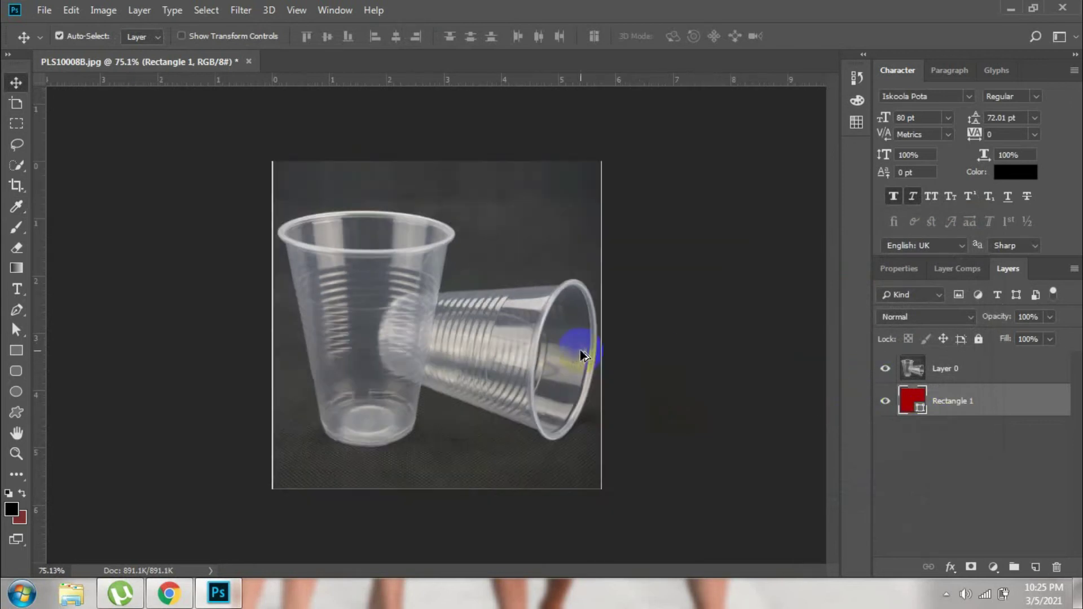
scroll(579, 349, up, 3)
drag(537, 351, 529, 327)
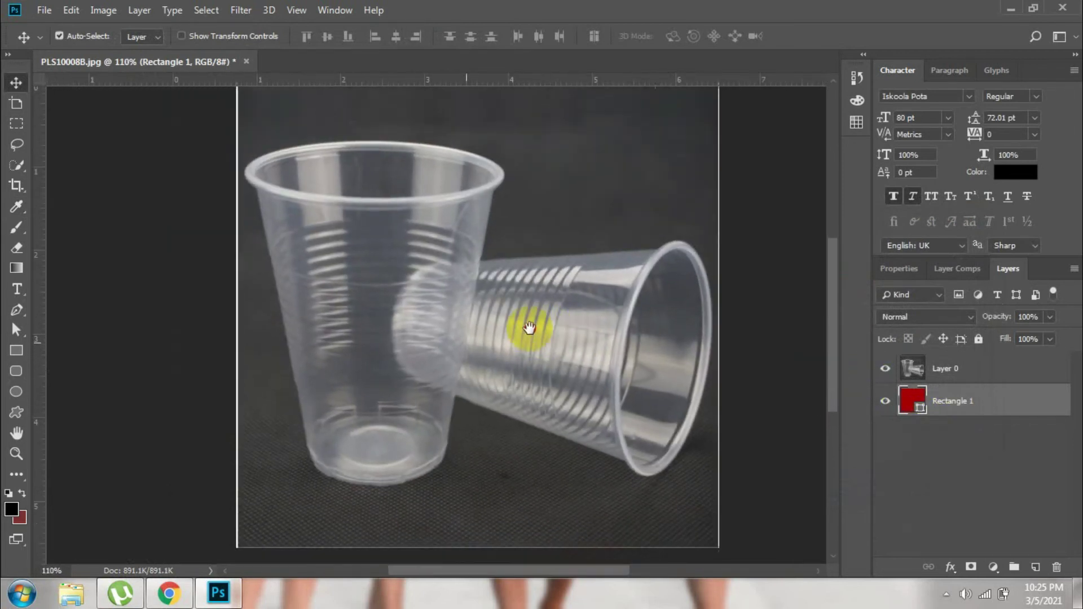
key(ctrl+minus)
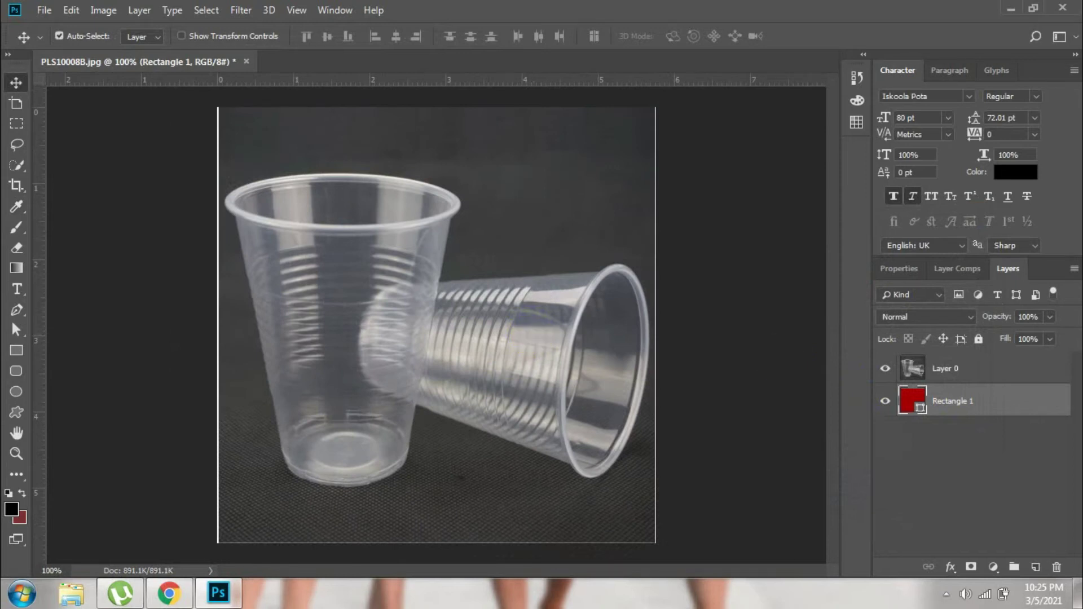
- Make Layer 0 active and select the entire cup photo
click(946, 369)
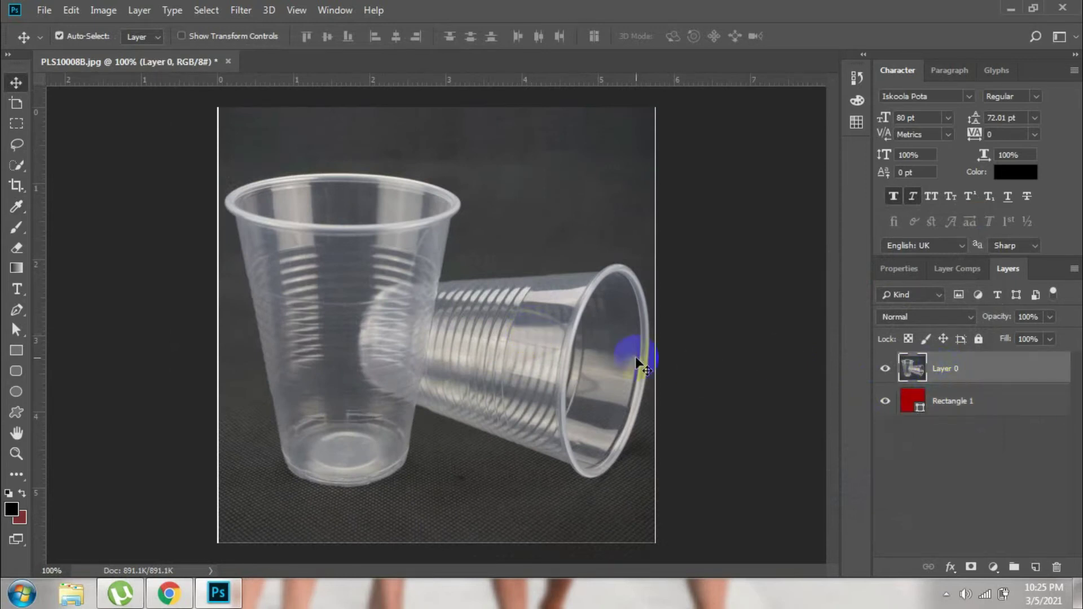
ctrl+click(464, 285)
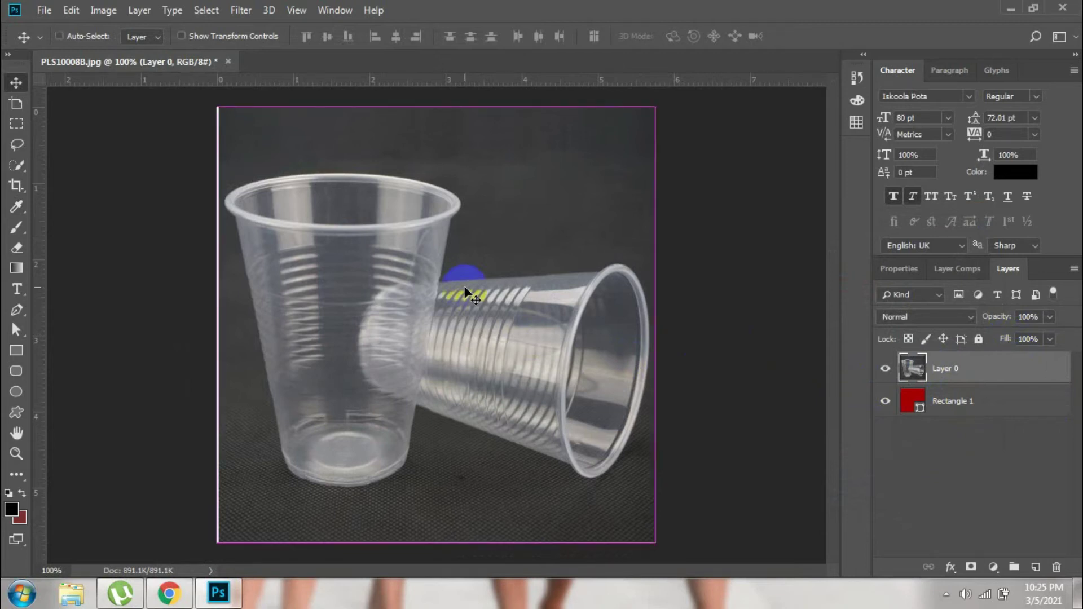
key(ctrl+a)
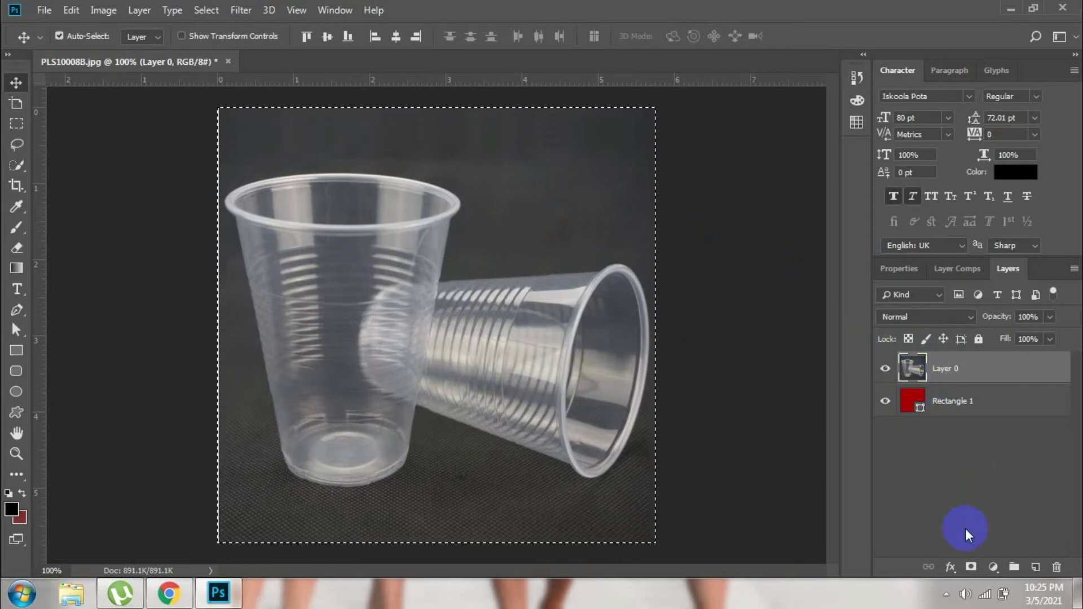
- Add a layer mask to Layer 0 and paste the greyscale cup photo into it
click(971, 568)
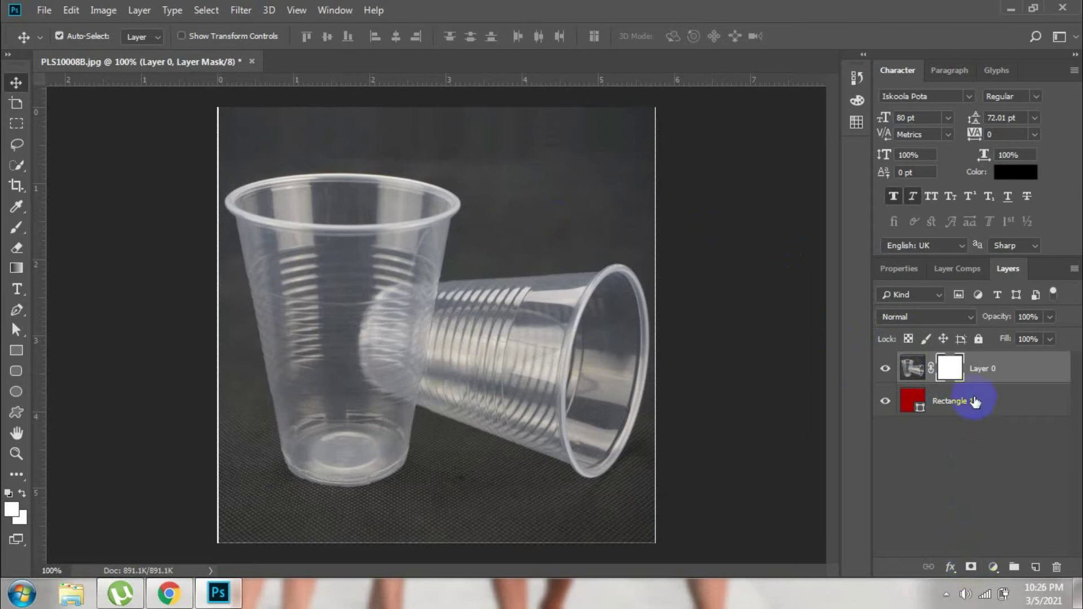
click(946, 375)
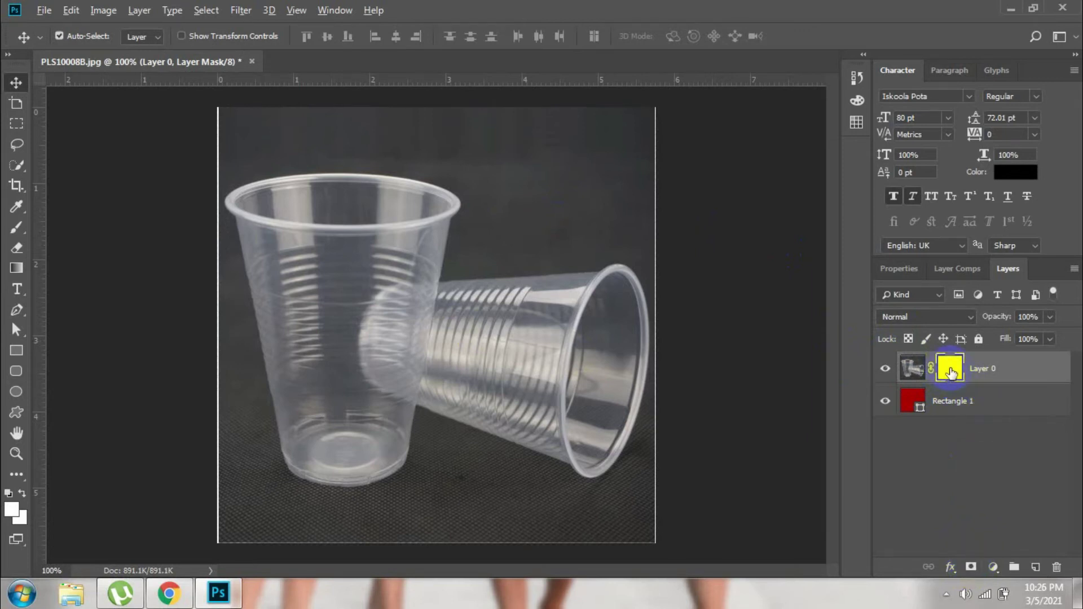
alt+click(950, 371)
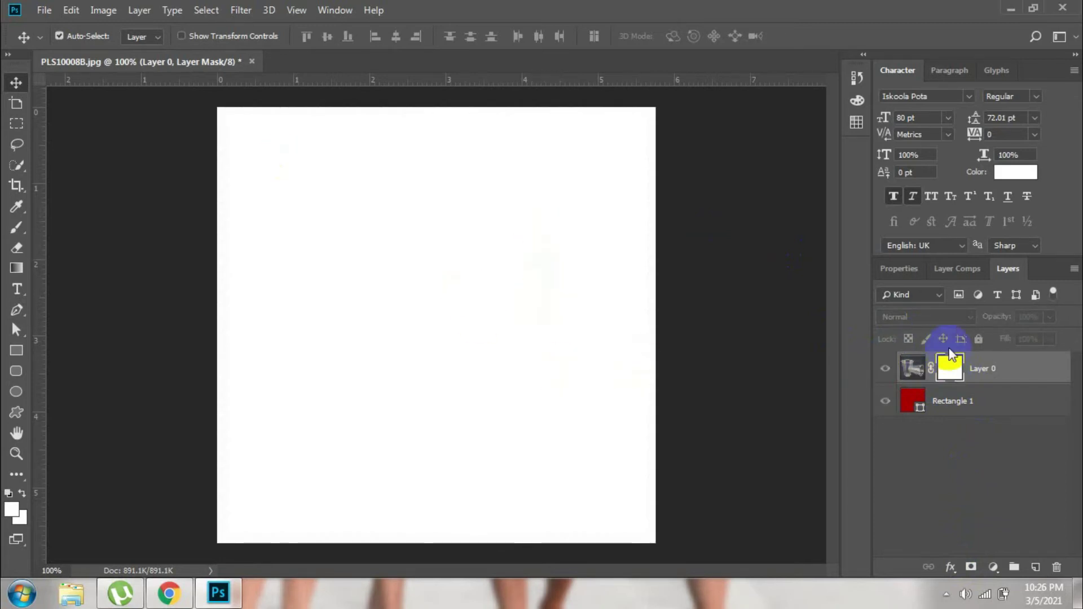
key(ctrl+v)
click(576, 313)
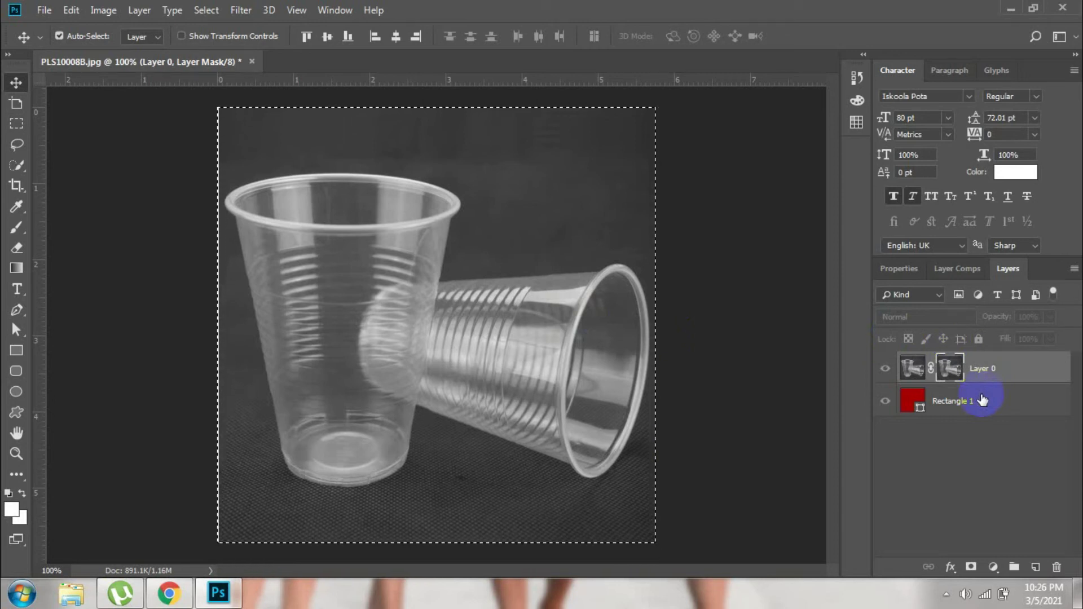
- Apply Levels to Layer 0's mask with the black input point at 47
key(ctrl+l)
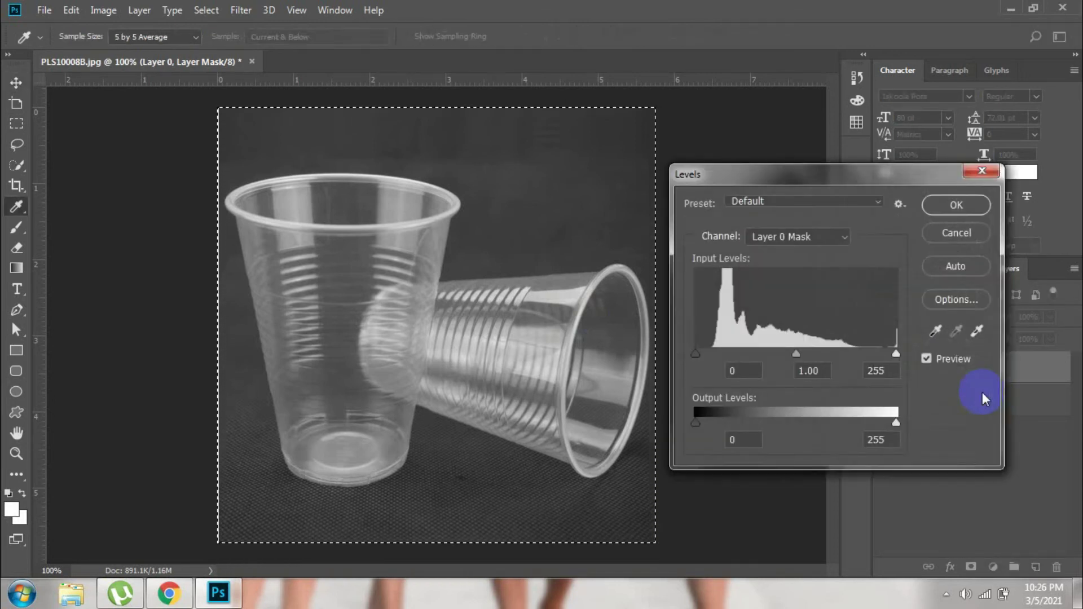
drag(854, 170, 908, 125)
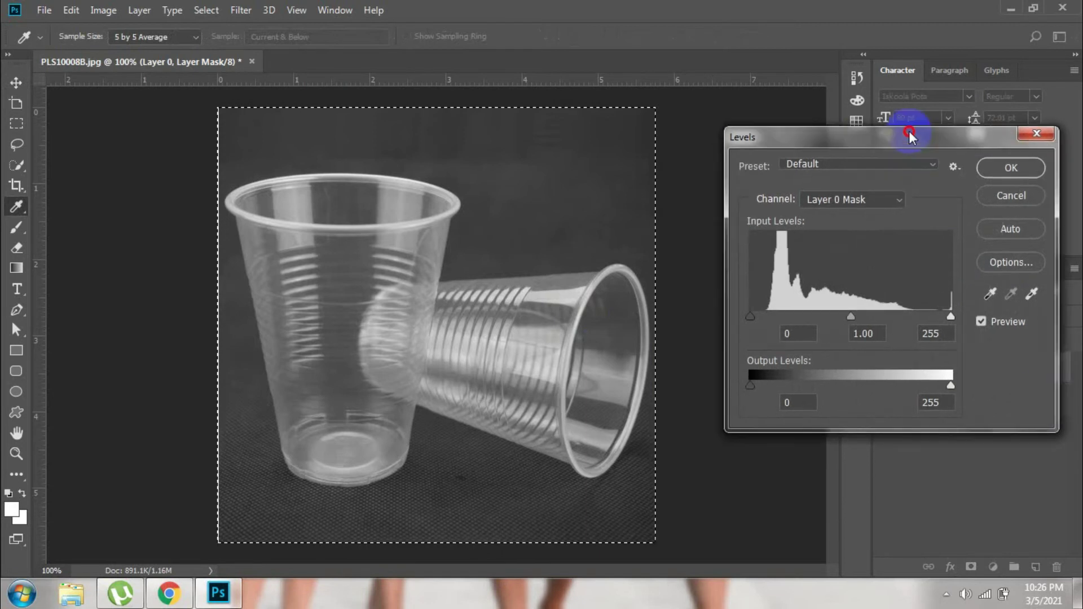
mouse_move(748, 309)
mouse_down()
mouse_move(789, 312)
mouse_move(788, 327)
mouse_up()
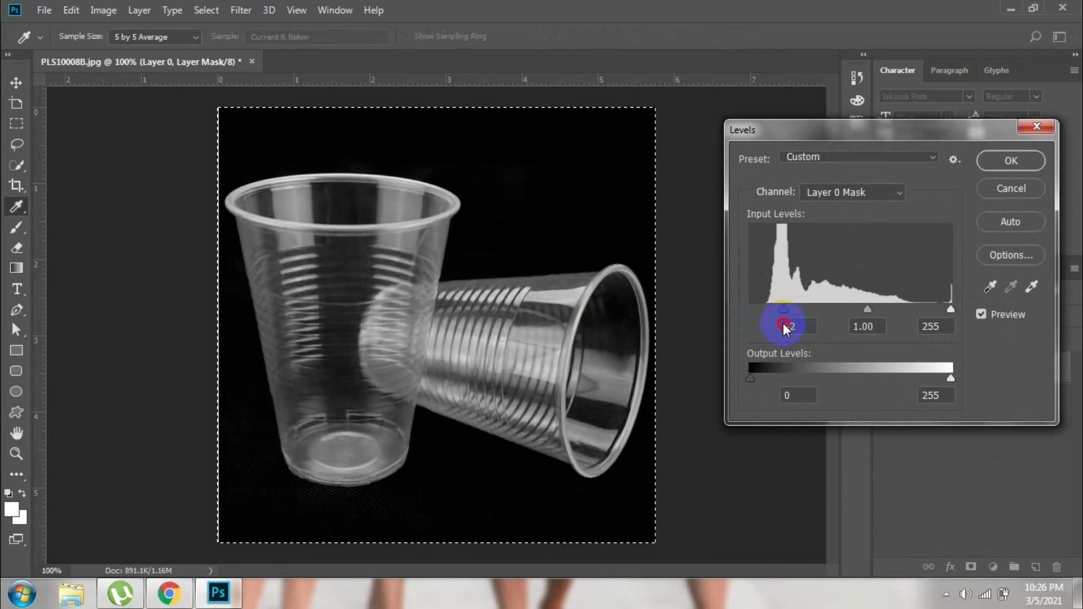
double_click(788, 327)
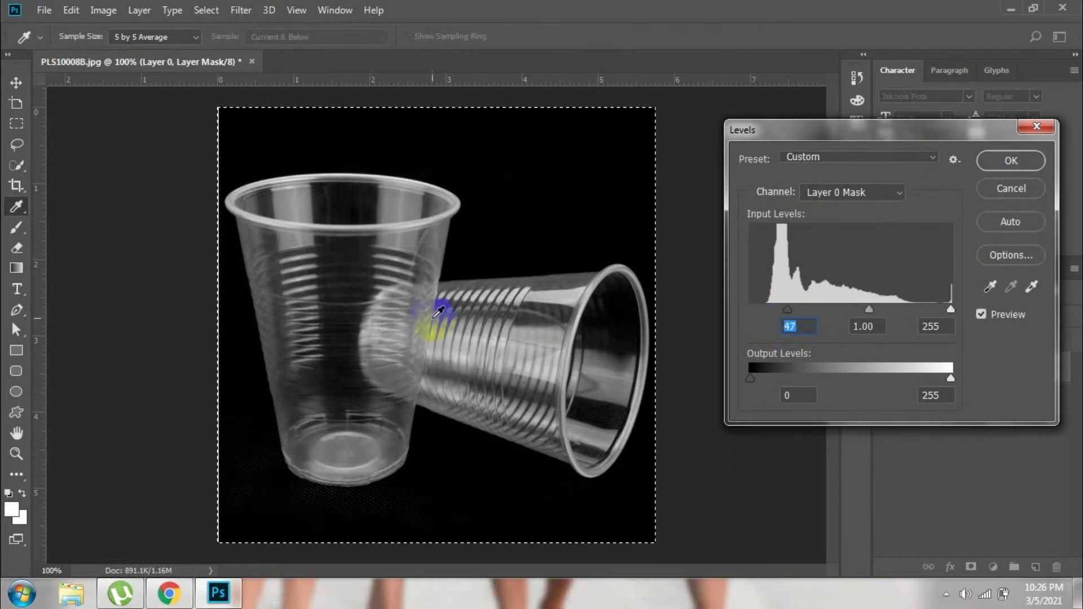
drag(776, 308, 787, 310)
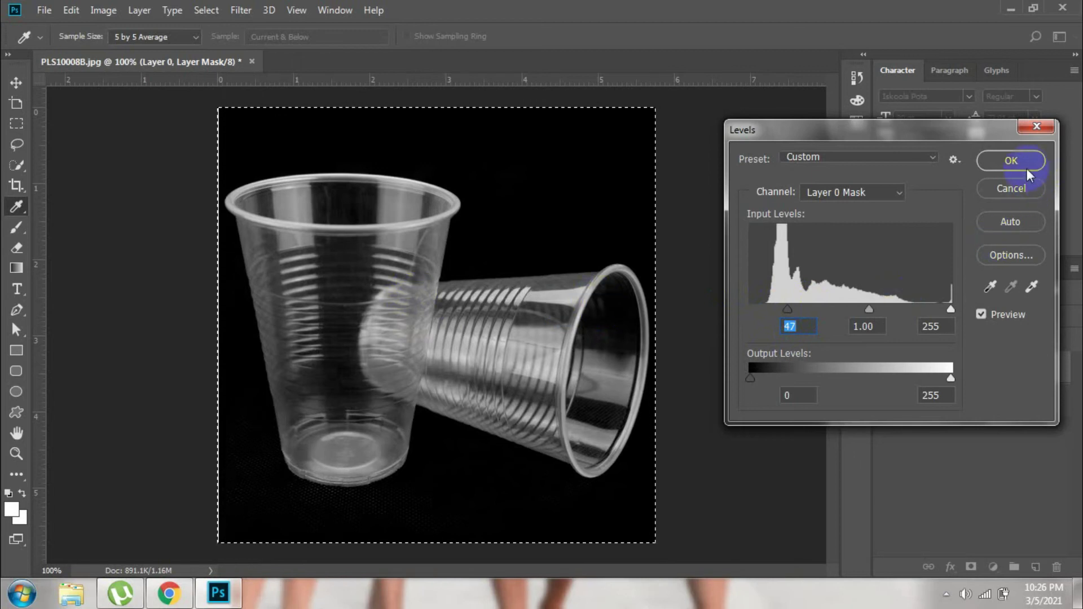
click(1011, 161)
- Clear the selection and quick-select both cups
key(v)
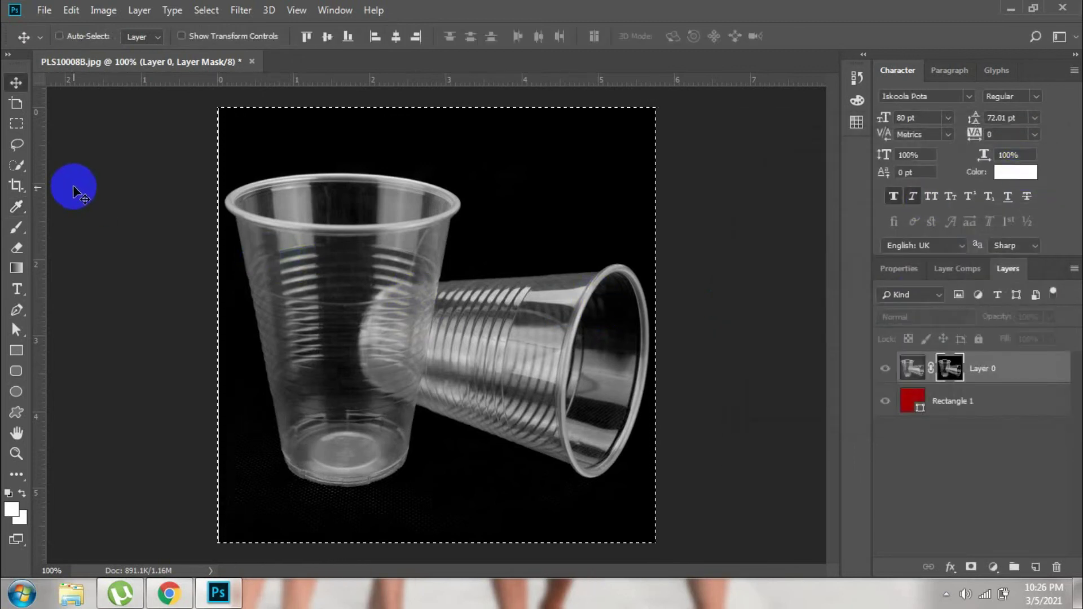
key(ctrl+d)
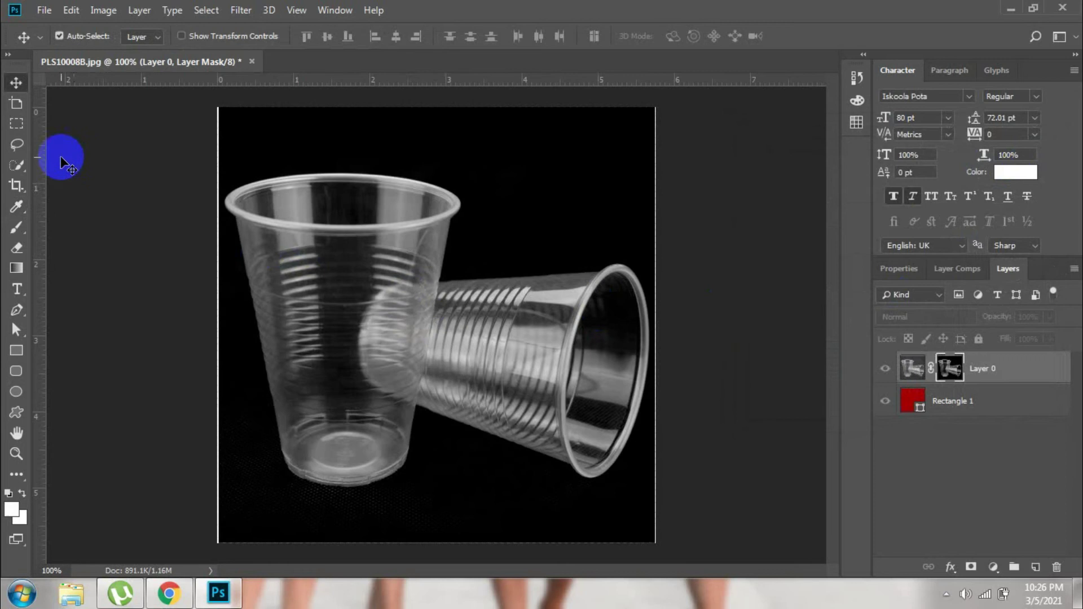
click(17, 165)
mouse_move(230, 201)
mouse_down()
mouse_move(333, 259)
mouse_move(312, 289)
mouse_move(355, 293)
mouse_move(346, 405)
mouse_move(387, 350)
mouse_move(508, 344)
mouse_move(484, 290)
mouse_move(449, 333)
mouse_move(518, 336)
mouse_move(496, 310)
mouse_move(544, 310)
mouse_move(587, 326)
mouse_move(579, 442)
mouse_move(562, 363)
mouse_move(472, 324)
mouse_up()
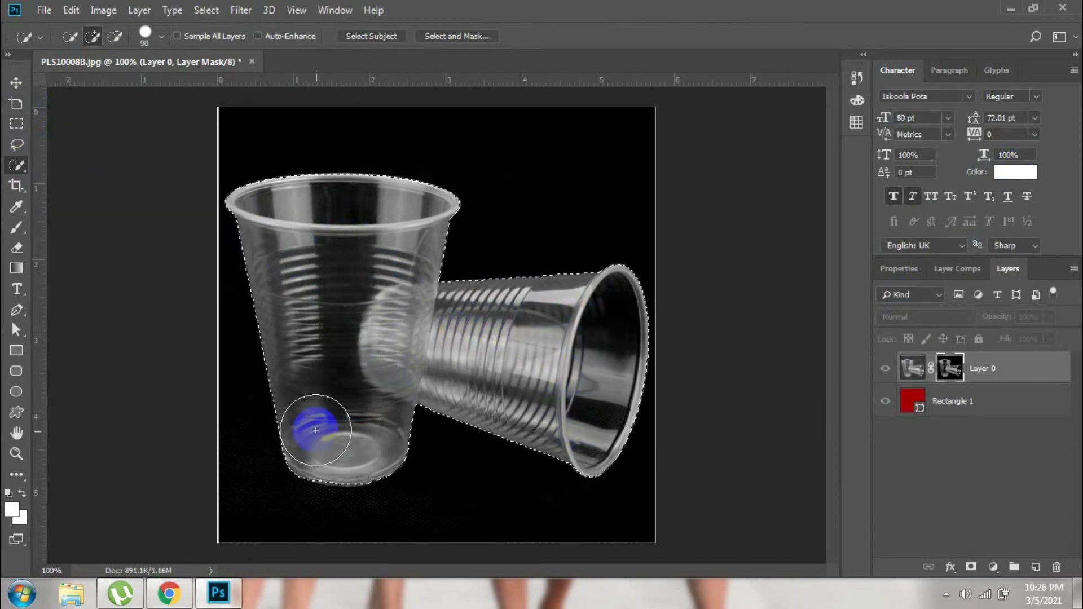
- Refine the cup selection at the left cup's base, then invert it
scroll(357, 435, up, 2)
scroll(387, 254, up, 2)
scroll(383, 292, up, 1)
scroll(382, 292, up, 1)
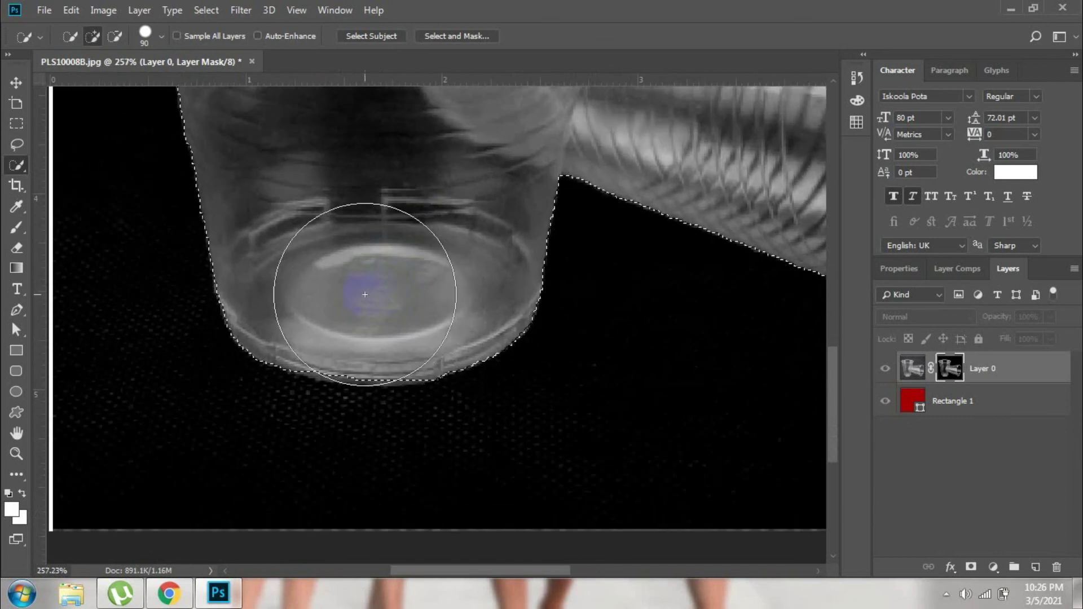
drag(348, 288, 394, 293)
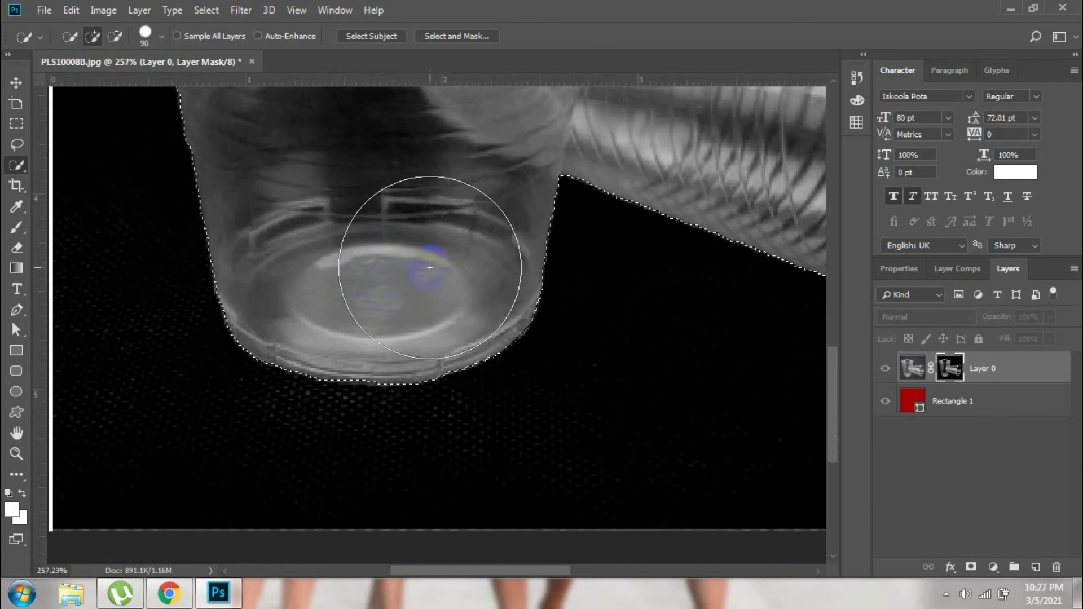
scroll(426, 271, down, 3)
scroll(426, 296, down, 3)
scroll(416, 314, down, 1)
scroll(407, 319, up, 1)
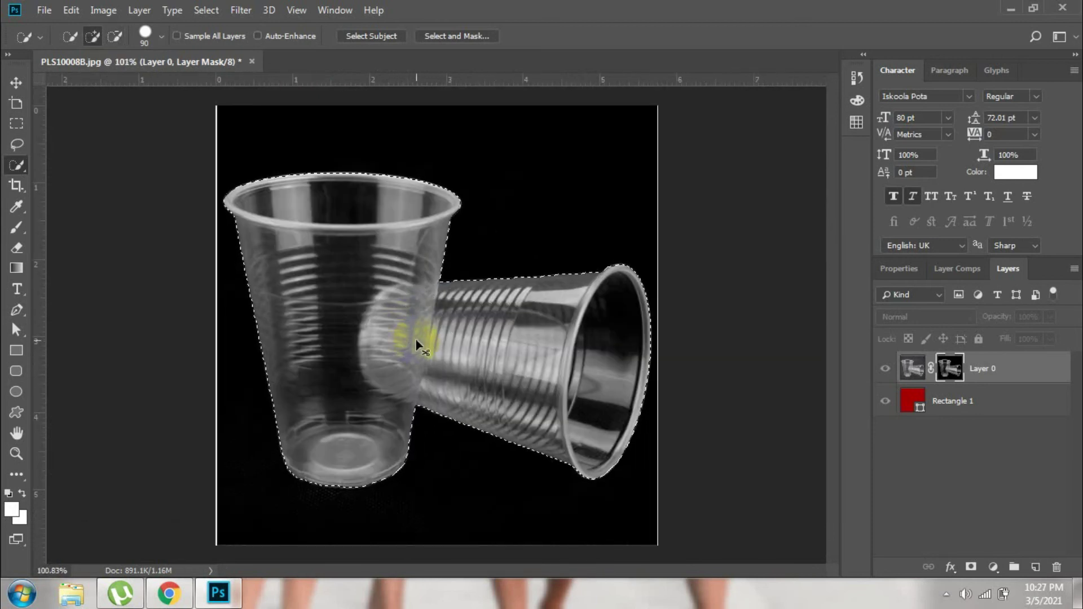
key(ctrl+shift+i)
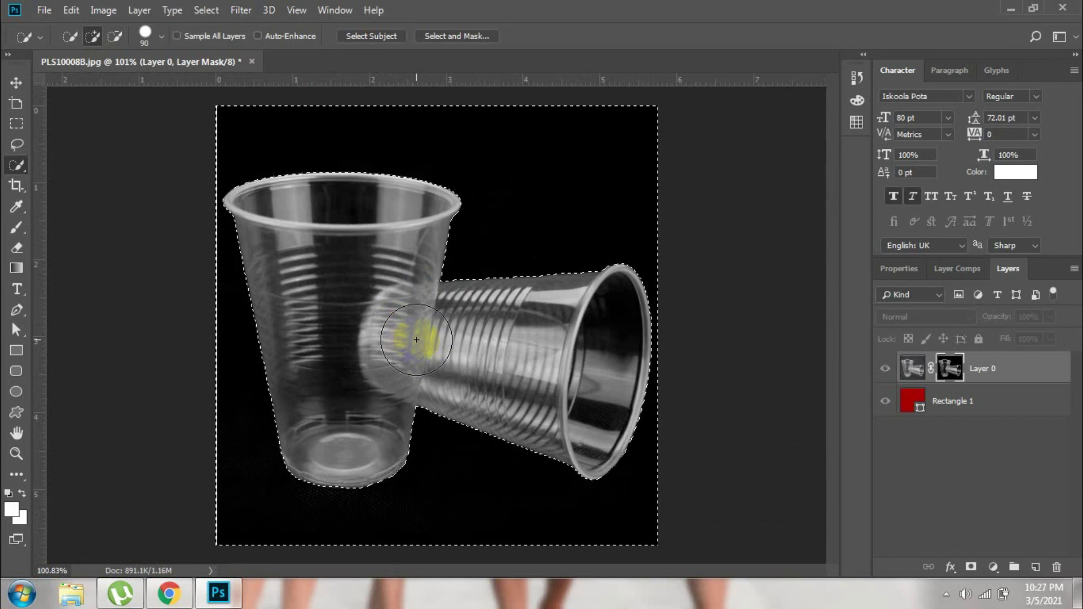
- Deselect, target Layer 0's image, and realign Rectangle 1 to cover the canvas behind the cups
click(914, 369)
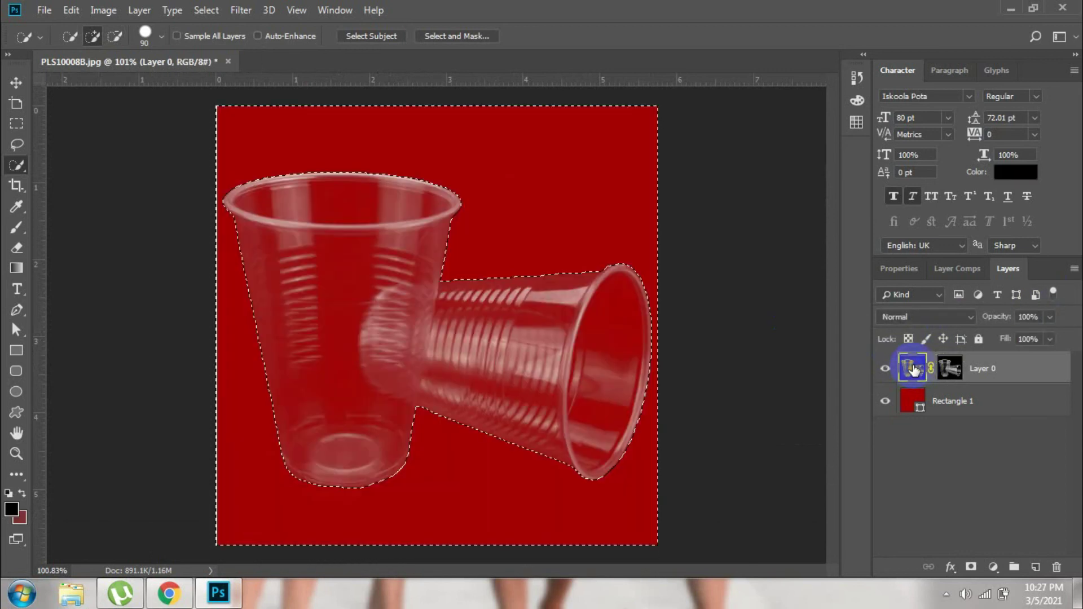
click(22, 82)
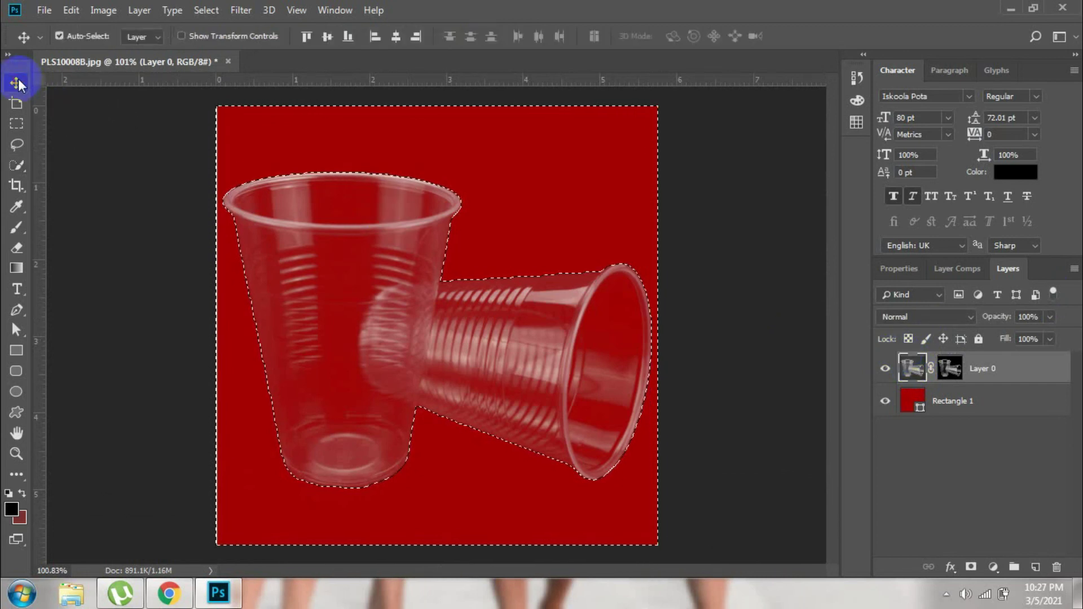
scroll(432, 277, up, 1)
key(ctrl+d)
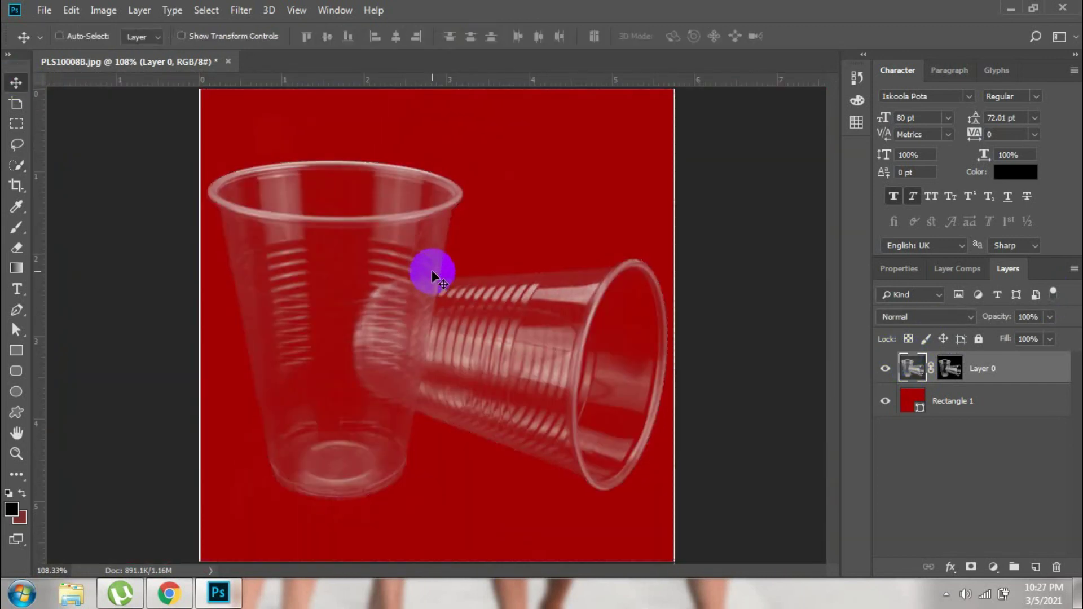
scroll(432, 270, down, 1)
drag(357, 336, 408, 327)
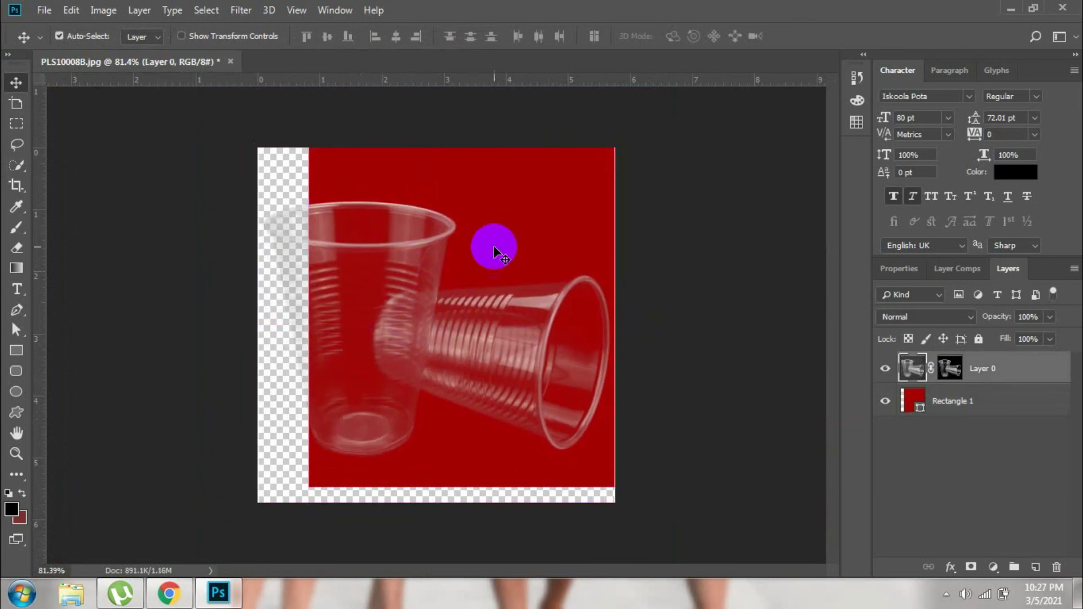
drag(597, 193, 527, 225)
mouse_move(434, 247)
mouse_down()
mouse_move(394, 251)
mouse_move(435, 246)
mouse_up()
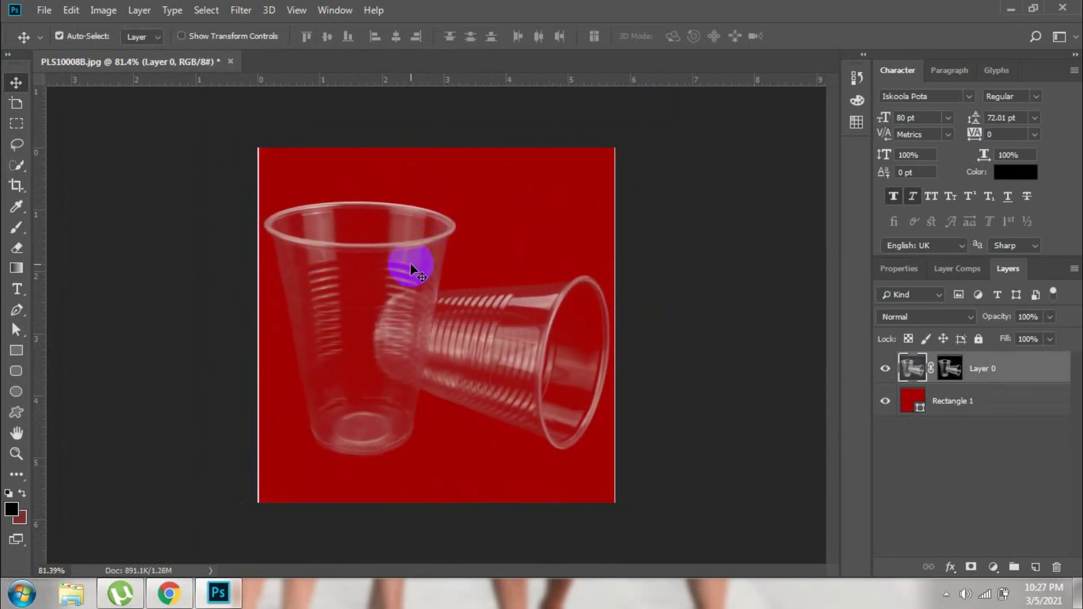
- Change Rectangle 1's fill from dark red to dark navy blue 0c0c59
click(917, 402)
double_click(918, 401)
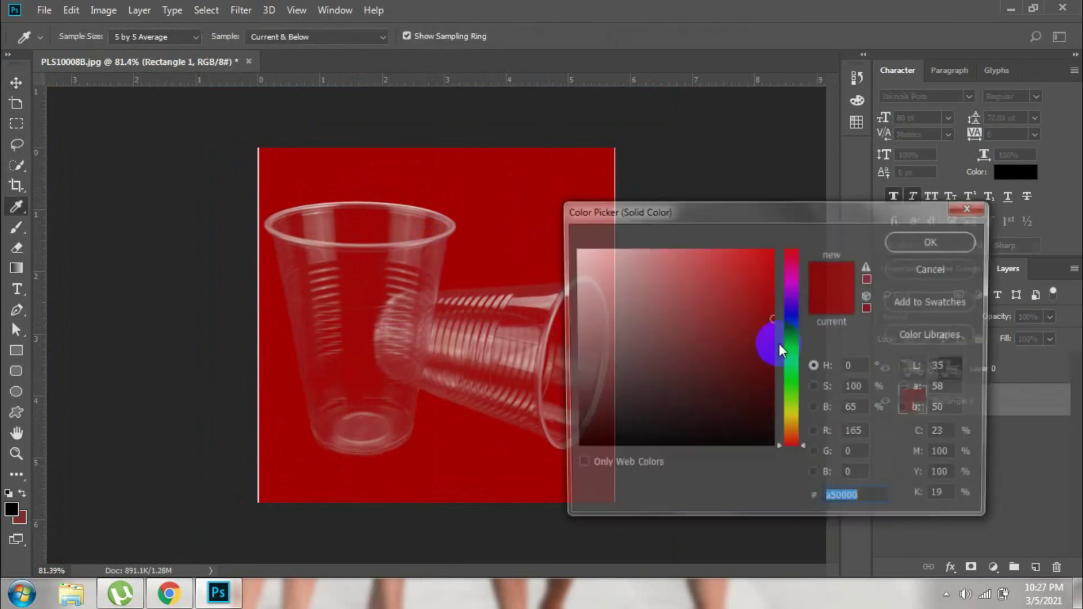
drag(827, 211, 932, 148)
drag(821, 186, 826, 316)
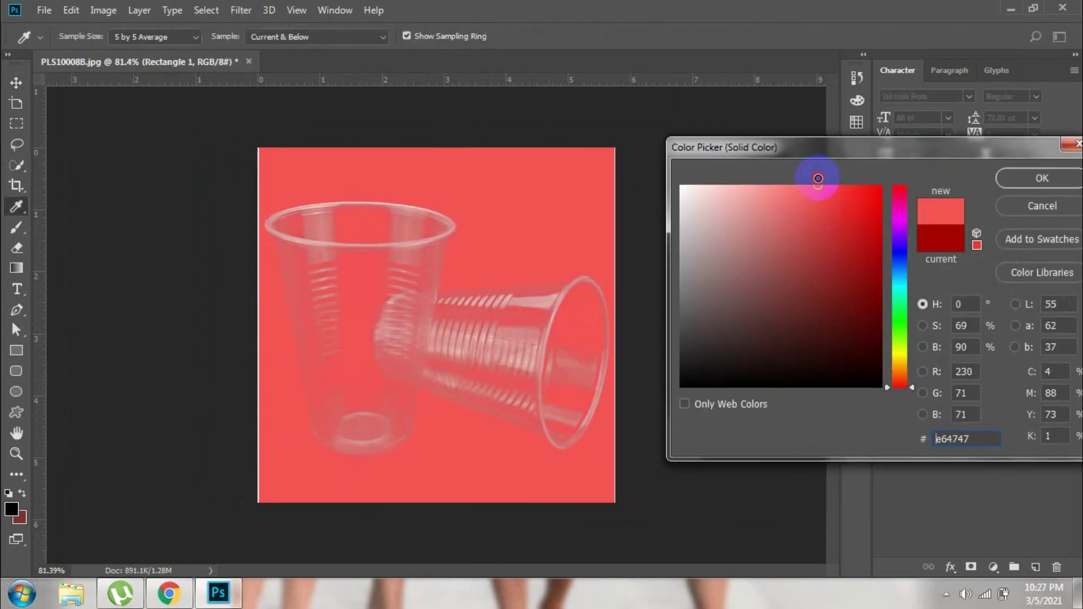
click(899, 263)
click(849, 264)
drag(848, 264, 855, 317)
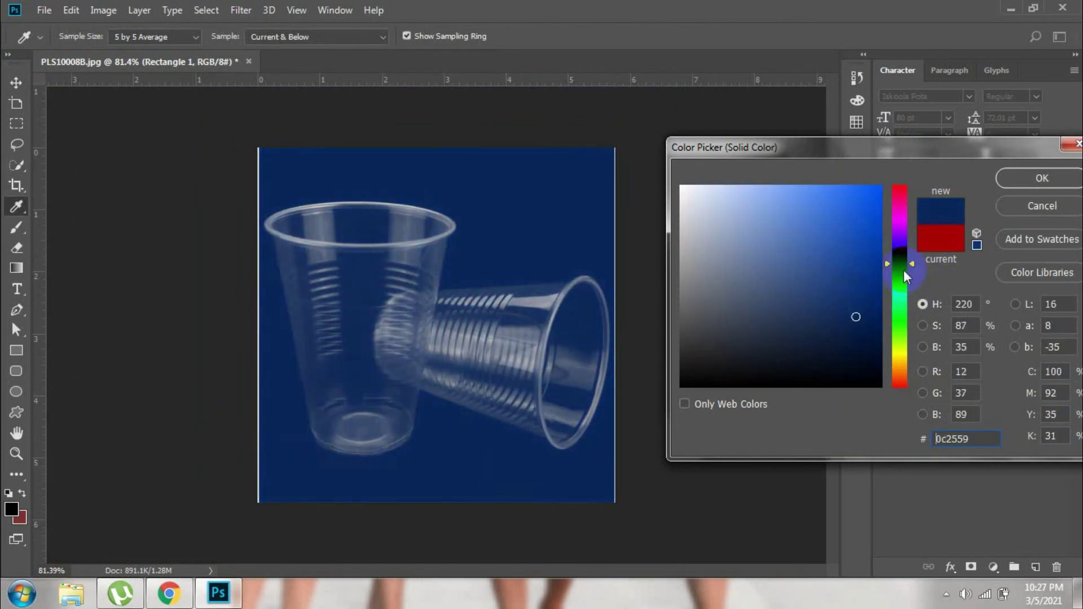
click(899, 253)
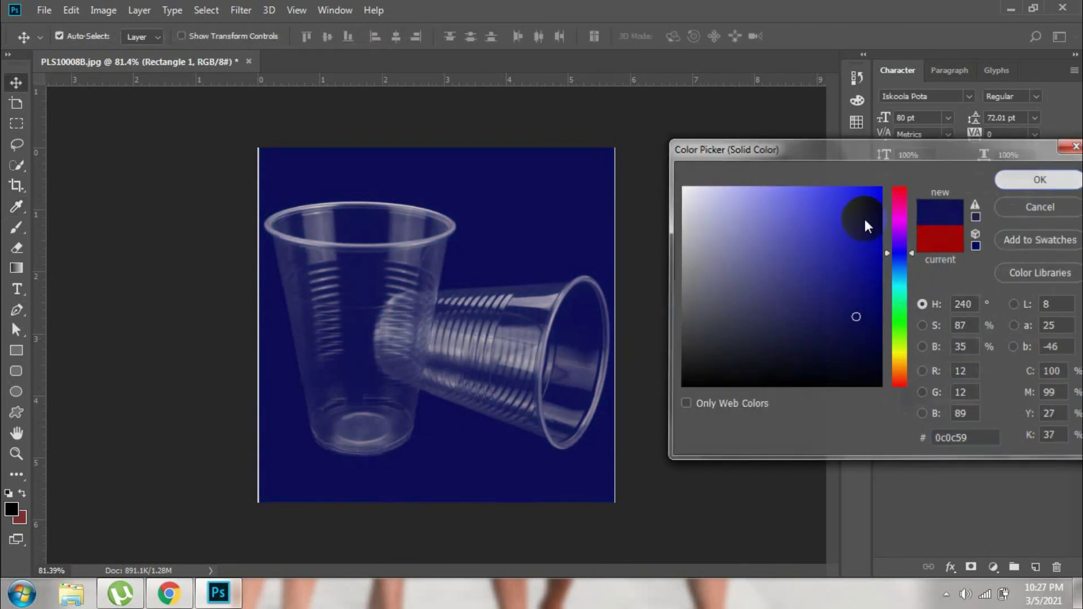
key(Return)
scroll(684, 271, up, 3)
scroll(684, 293, down, 5)
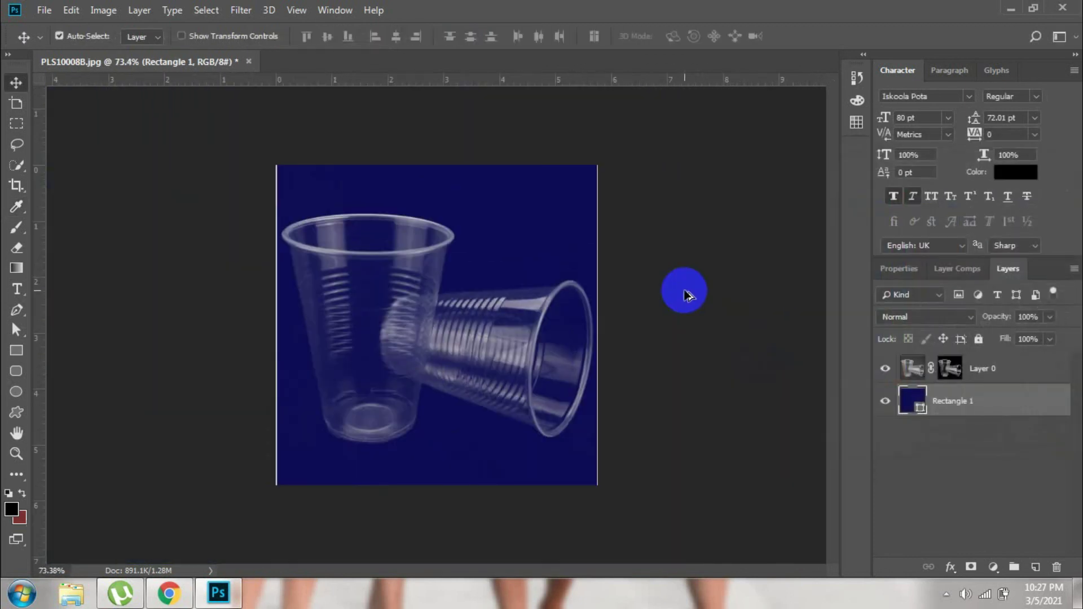